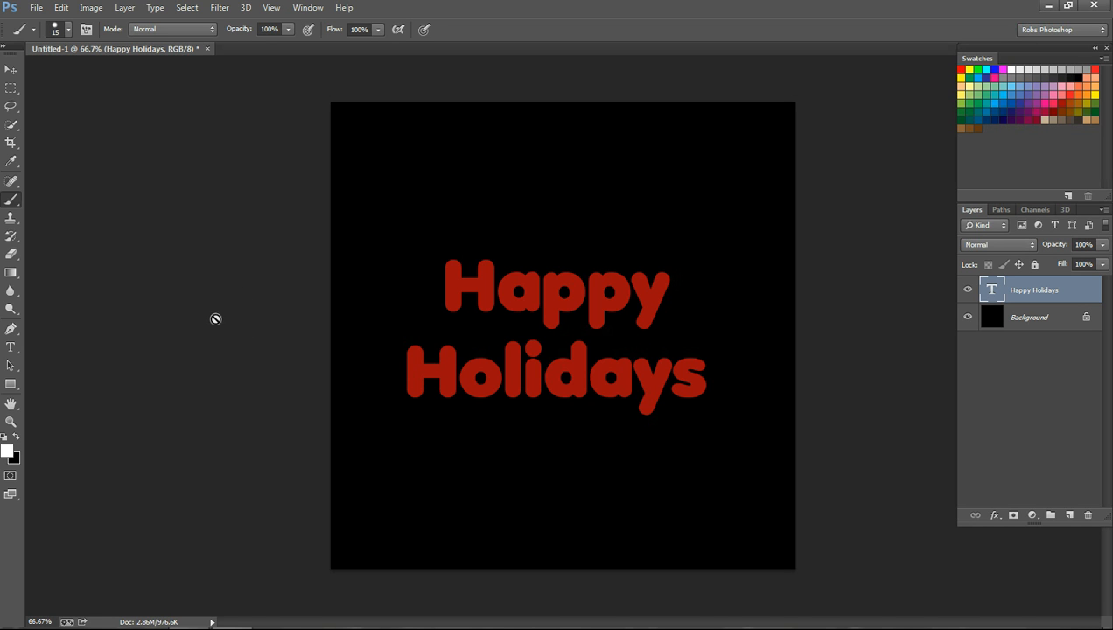
Add a new layer above the Happy Holidays text and set the hard round brush's tip spacing to 15%
{"action": "mouse_move", "coordinate": [248, 622]}
{"action": "left_click", "coordinate": [1070, 515]}
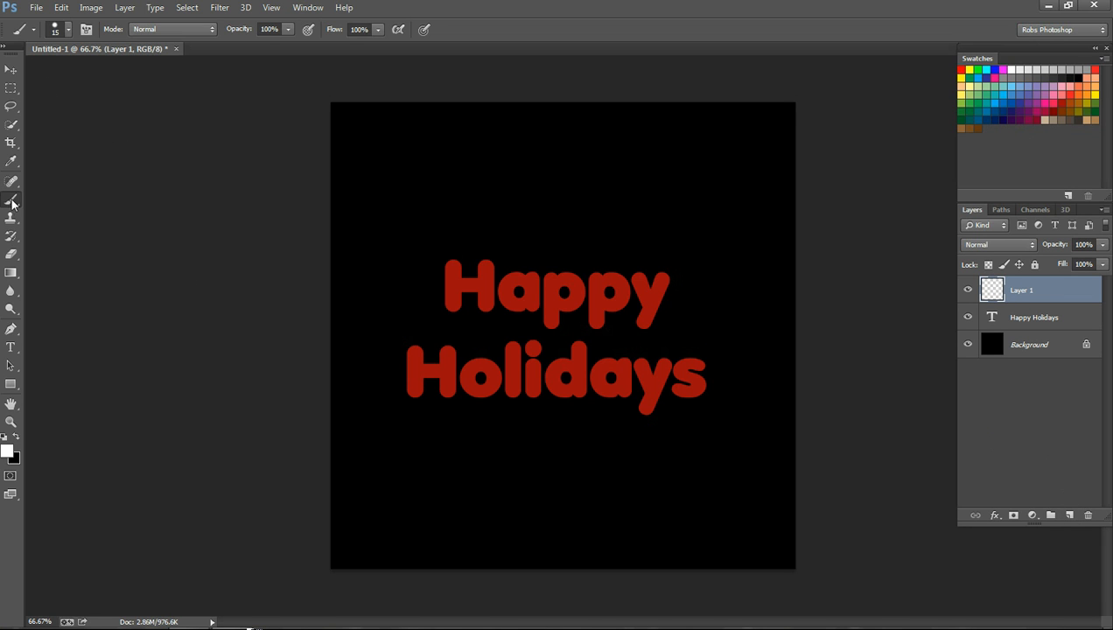
{"action": "left_click", "coordinate": [87, 30]}
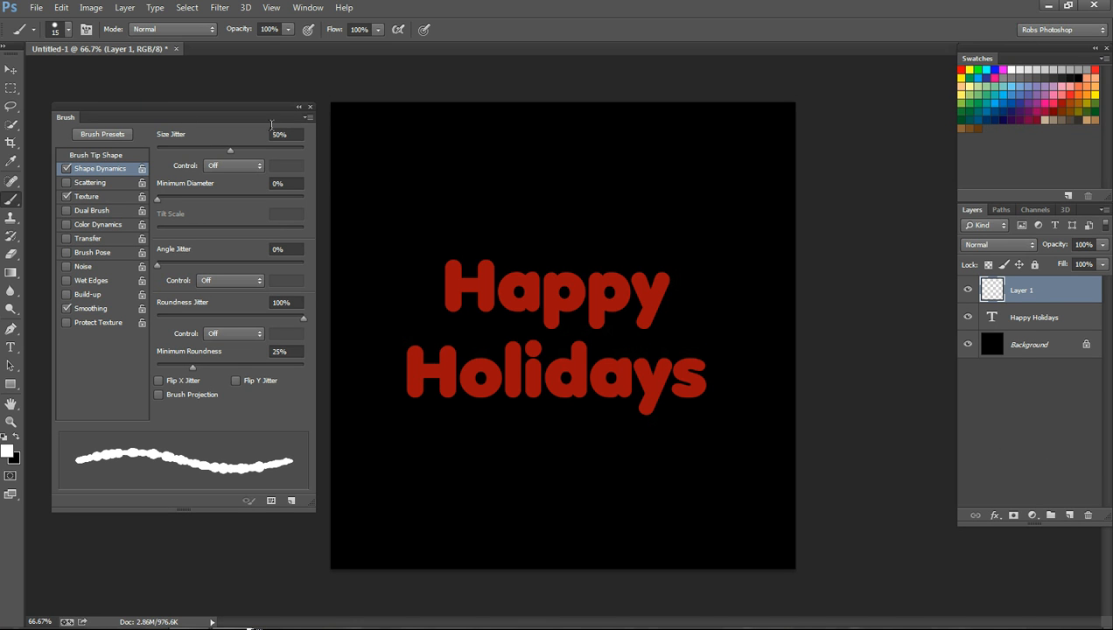
{"action": "left_click", "coordinate": [98, 156]}
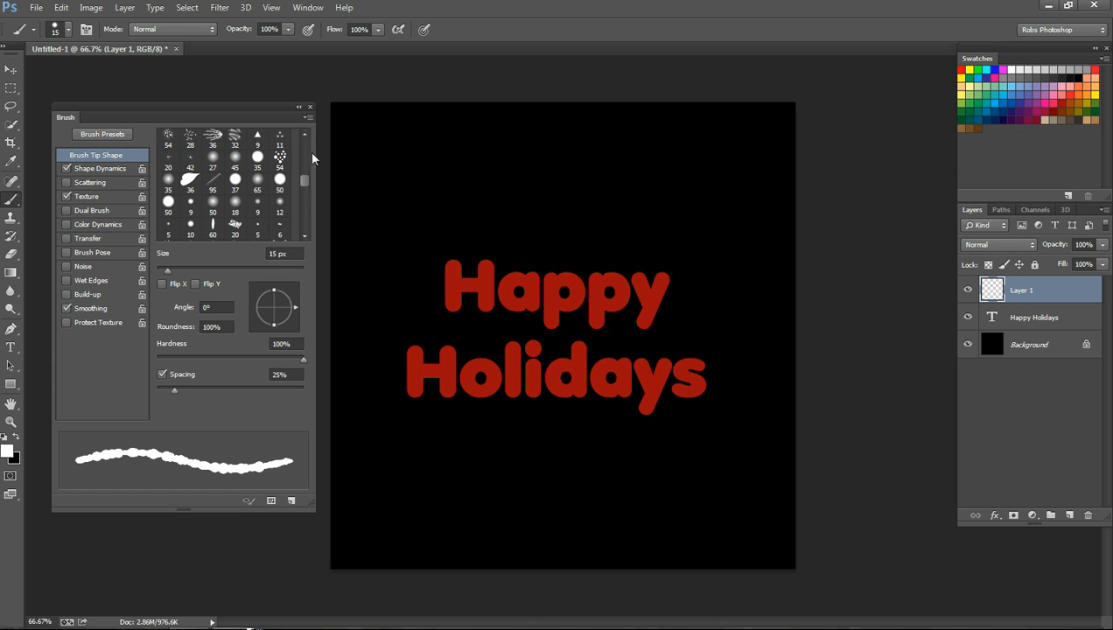
{"action": "mouse_move", "coordinate": [306, 182]}
{"action": "left_mouse_down"}
{"action": "mouse_move", "coordinate": [304, 233]}
{"action": "mouse_move", "coordinate": [299, 134]}
{"action": "left_mouse_up"}
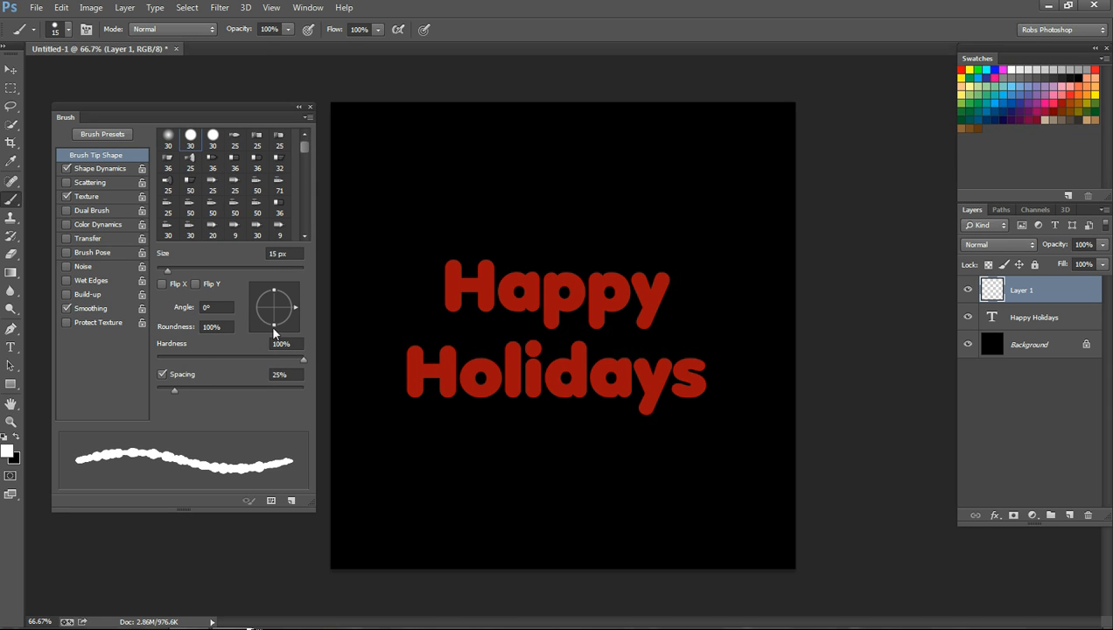
{"action": "left_click", "coordinate": [161, 372]}
{"action": "left_click", "coordinate": [161, 373]}
{"action": "mouse_move", "coordinate": [175, 388]}
{"action": "left_mouse_down"}
{"action": "mouse_move", "coordinate": [197, 390]}
{"action": "mouse_move", "coordinate": [168, 396]}
{"action": "left_mouse_up"}
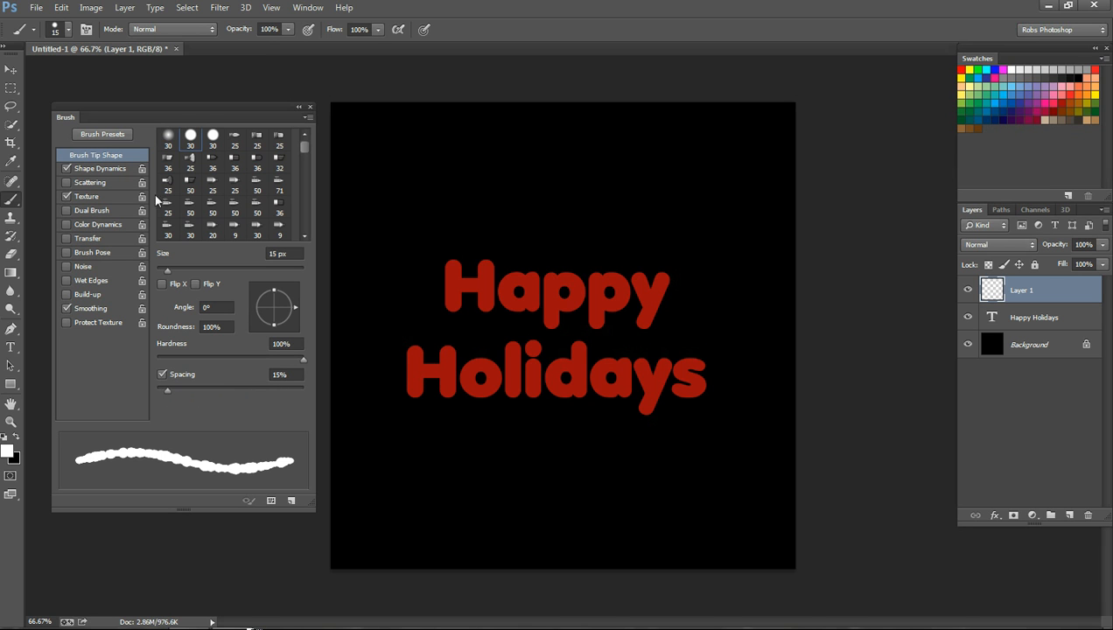
Set the brush's Shape Dynamics to 100% roundness jitter with 25% minimum roundness
{"action": "left_click", "coordinate": [102, 168]}
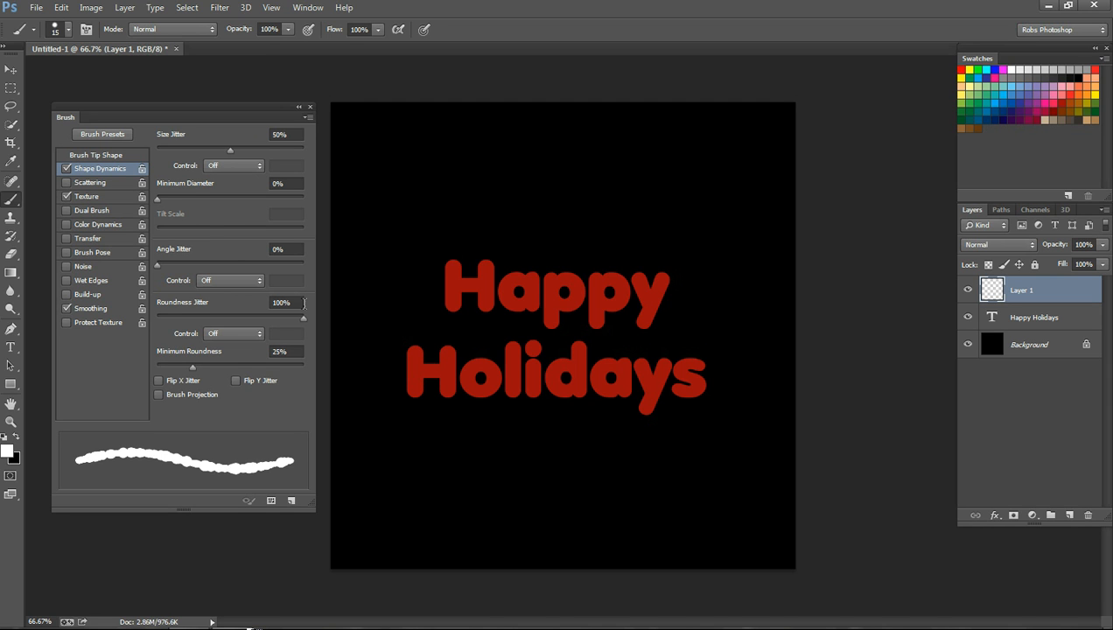
{"action": "mouse_move", "coordinate": [303, 317]}
{"action": "left_mouse_down"}
{"action": "mouse_move", "coordinate": [211, 318]}
{"action": "mouse_move", "coordinate": [306, 318]}
{"action": "left_mouse_up"}
{"action": "mouse_move", "coordinate": [192, 366]}
{"action": "left_mouse_down"}
{"action": "mouse_move", "coordinate": [239, 361]}
{"action": "mouse_move", "coordinate": [203, 373]}
{"action": "left_mouse_up"}
Give the brush the near-white paper-like texture pattern, with brightness 0 and depth jitter 30%
{"action": "left_click", "coordinate": [100, 198]}
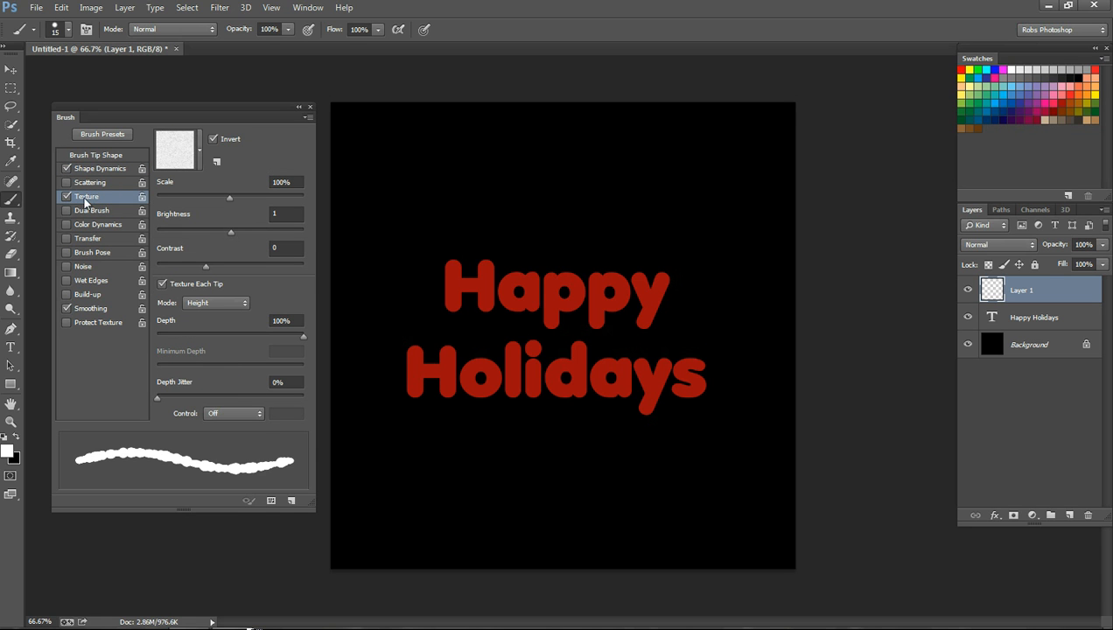
{"action": "left_click", "coordinate": [199, 150]}
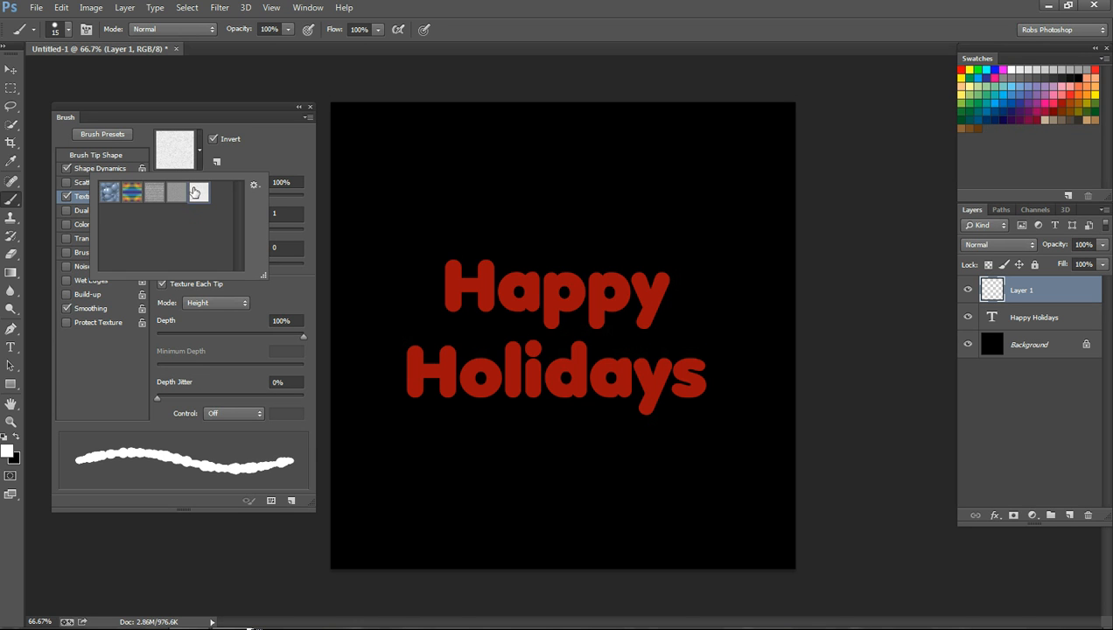
{"action": "double_click", "coordinate": [200, 194]}
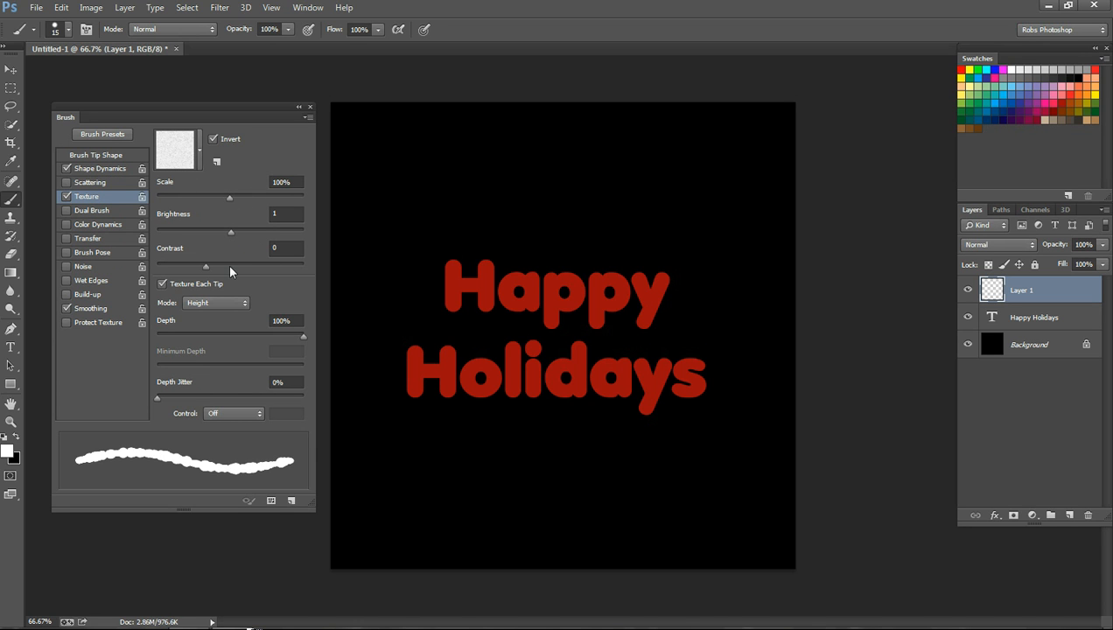
{"action": "left_click", "coordinate": [231, 233]}
{"action": "type", "text": "0"}
{"action": "mouse_move", "coordinate": [222, 391]}
{"action": "left_mouse_down"}
{"action": "mouse_move", "coordinate": [199, 394]}
{"action": "mouse_move", "coordinate": [209, 400]}
{"action": "left_mouse_up"}
Paint a white test stroke above the text and undo it
{"action": "mouse_move", "coordinate": [391, 189]}
{"action": "left_mouse_down"}
{"action": "mouse_move", "coordinate": [475, 174]}
{"action": "mouse_move", "coordinate": [540, 178]}
{"action": "mouse_move", "coordinate": [545, 189]}
{"action": "mouse_move", "coordinate": [453, 185]}
{"action": "mouse_move", "coordinate": [520, 202]}
{"action": "left_mouse_up"}
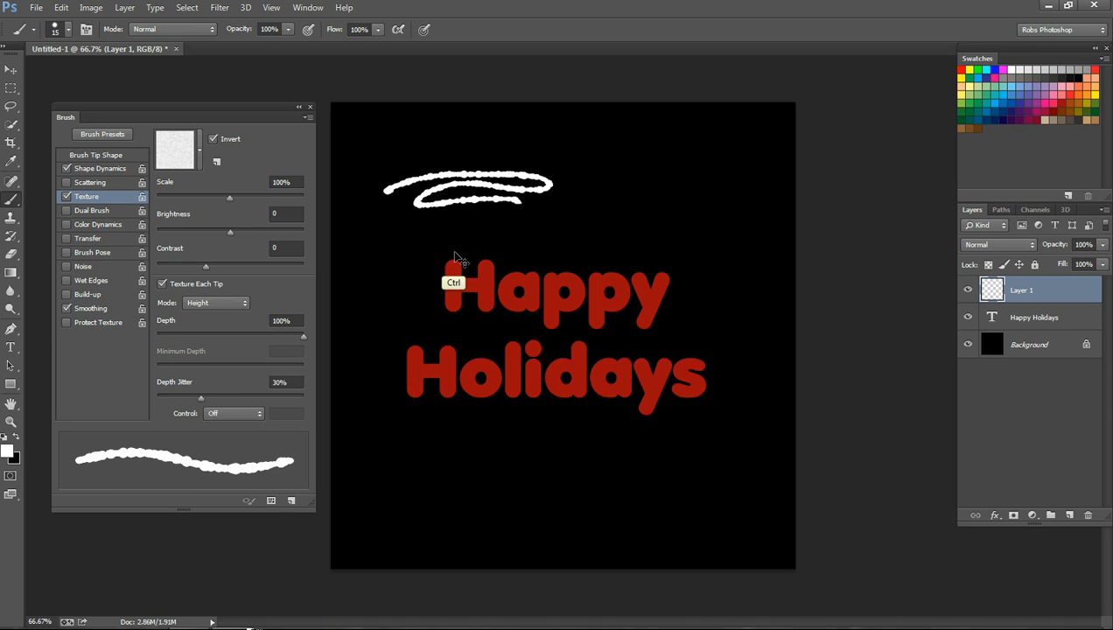
{"action": "key", "text": "ctrl+z"}
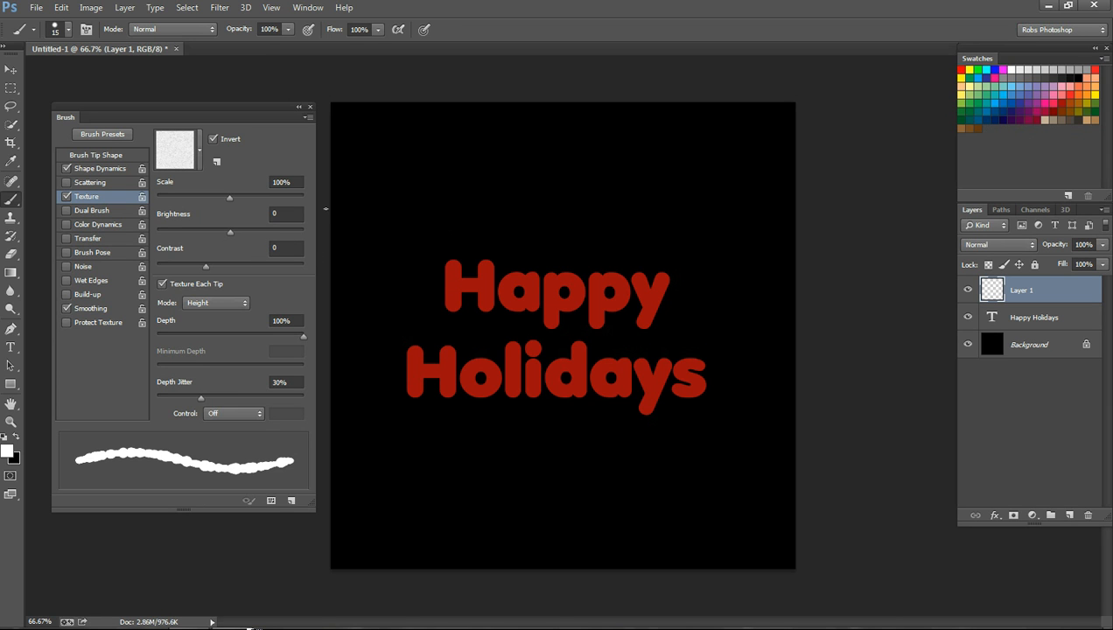
Paint white snow caps along the tops of all letters in Happy Holidays, reducing the brush from 30 to 20 px after the first
{"action": "left_click", "coordinate": [310, 106]}
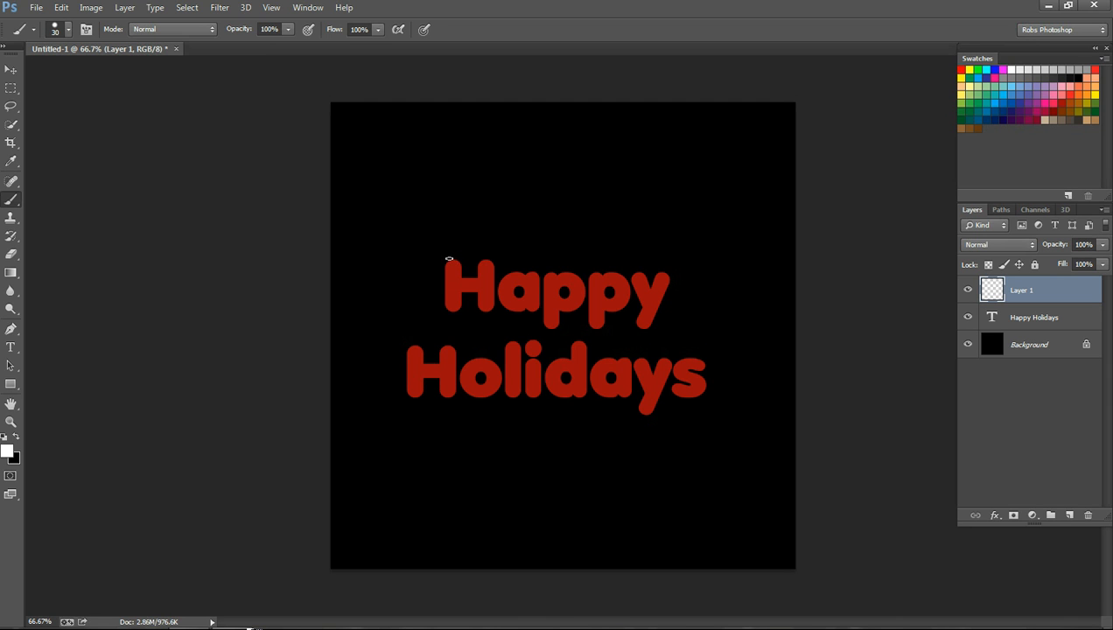
{"action": "left_click_drag", "start_coordinate": [450, 260], "coordinate": [454, 252]}
{"action": "key", "text": "["}
{"action": "left_click", "coordinate": [466, 275]}
{"action": "mouse_move", "coordinate": [485, 257]}
{"action": "left_mouse_down"}
{"action": "mouse_move", "coordinate": [647, 281]}
{"action": "mouse_move", "coordinate": [658, 270]}
{"action": "mouse_move", "coordinate": [646, 270]}
{"action": "left_mouse_up"}
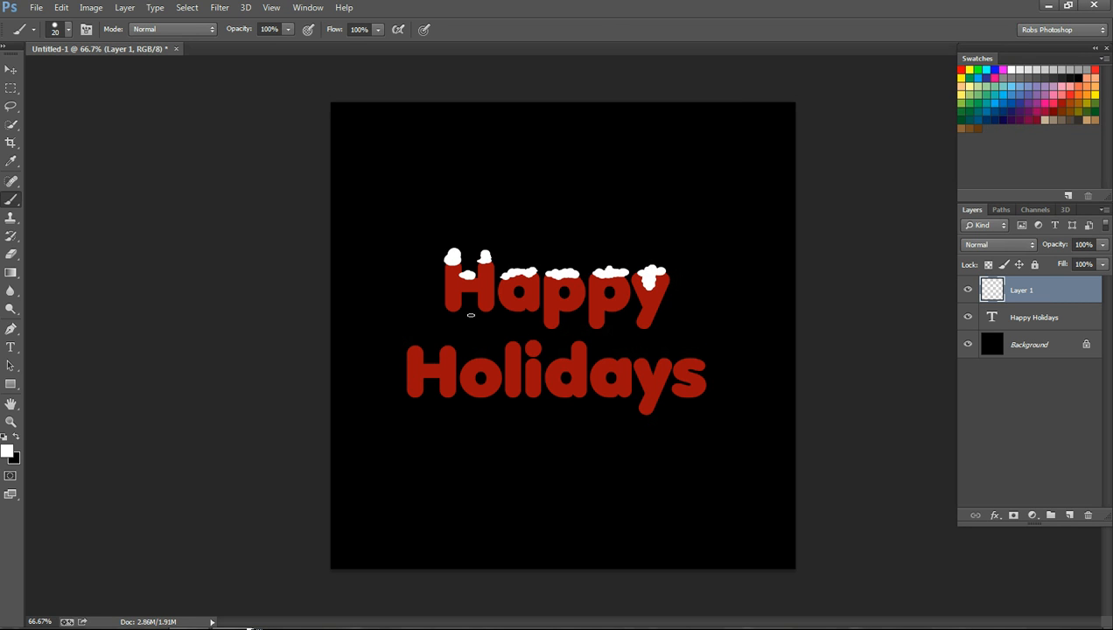
{"action": "left_click_drag", "start_coordinate": [412, 348], "coordinate": [435, 360]}
{"action": "mouse_move", "coordinate": [462, 361]}
{"action": "left_mouse_down"}
{"action": "mouse_move", "coordinate": [492, 362]}
{"action": "mouse_move", "coordinate": [477, 355]}
{"action": "mouse_move", "coordinate": [534, 340]}
{"action": "mouse_move", "coordinate": [547, 358]}
{"action": "mouse_move", "coordinate": [582, 339]}
{"action": "mouse_move", "coordinate": [593, 359]}
{"action": "mouse_move", "coordinate": [616, 350]}
{"action": "mouse_move", "coordinate": [649, 364]}
{"action": "mouse_move", "coordinate": [687, 351]}
{"action": "left_mouse_up"}
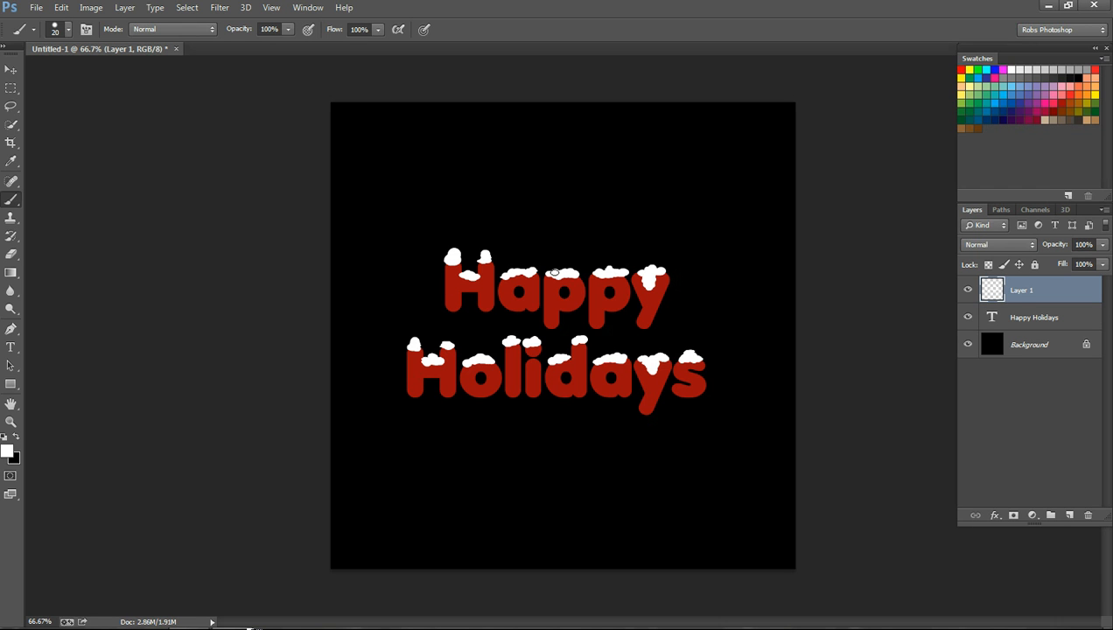
Add a drop shadow to the snow layer with Normal blend mode and 20% opacity
{"action": "double_click", "coordinate": [1071, 294]}
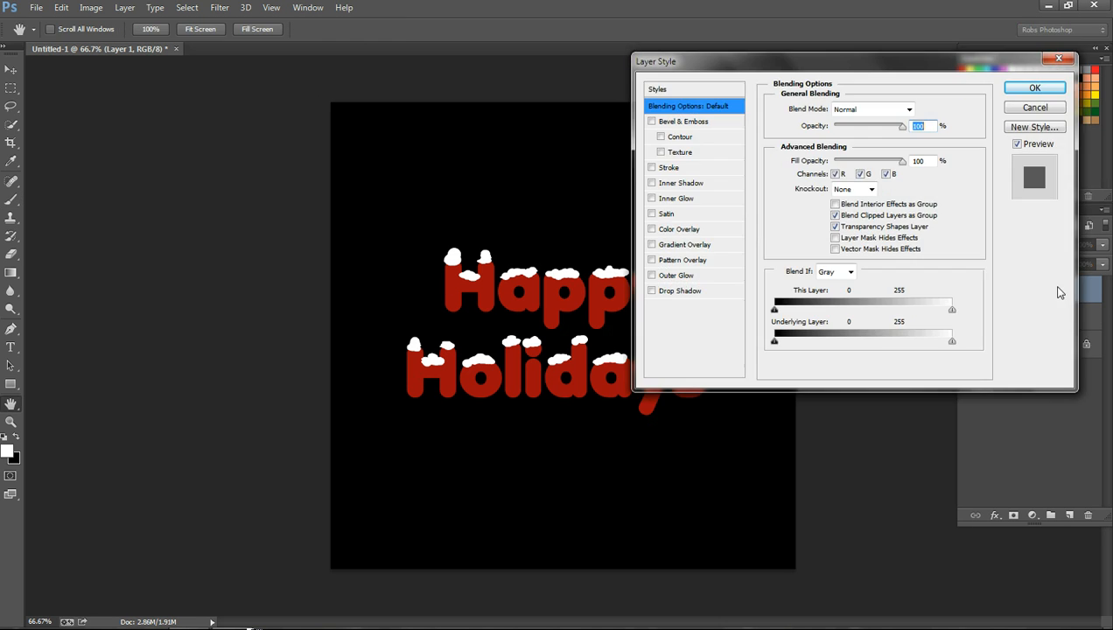
{"action": "left_click_drag", "start_coordinate": [905, 64], "coordinate": [960, 142]}
{"action": "left_click", "coordinate": [708, 370]}
{"action": "left_click_drag", "start_coordinate": [918, 145], "coordinate": [933, 144]}
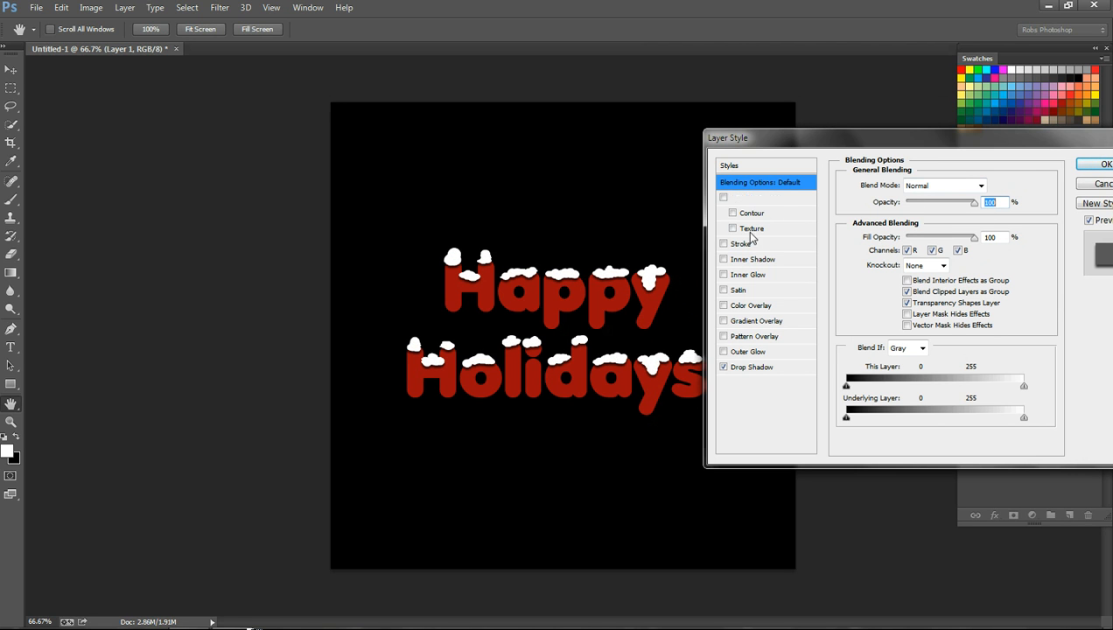
{"action": "left_click", "coordinate": [745, 368]}
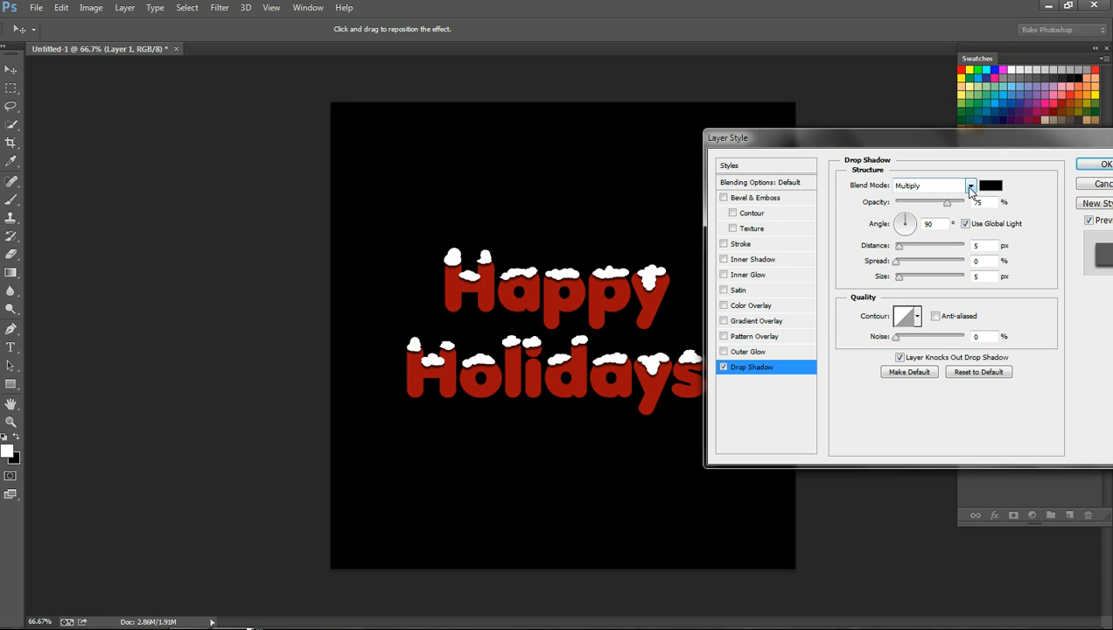
{"action": "left_click", "coordinate": [970, 188]}
{"action": "left_click", "coordinate": [928, 186]}
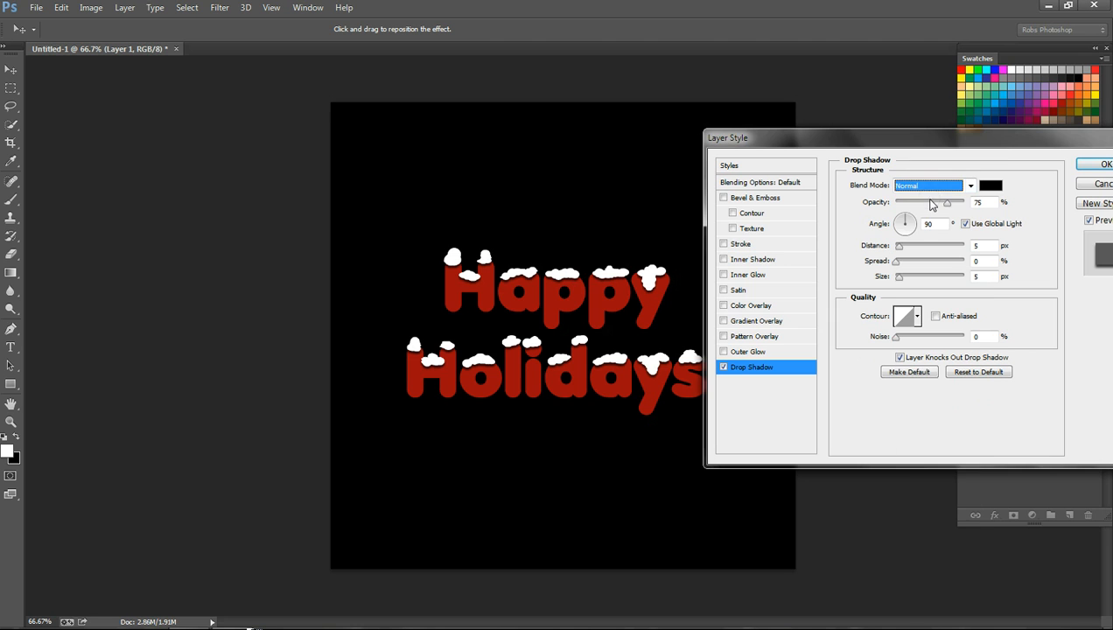
{"action": "left_click_drag", "start_coordinate": [945, 210], "coordinate": [910, 210]}
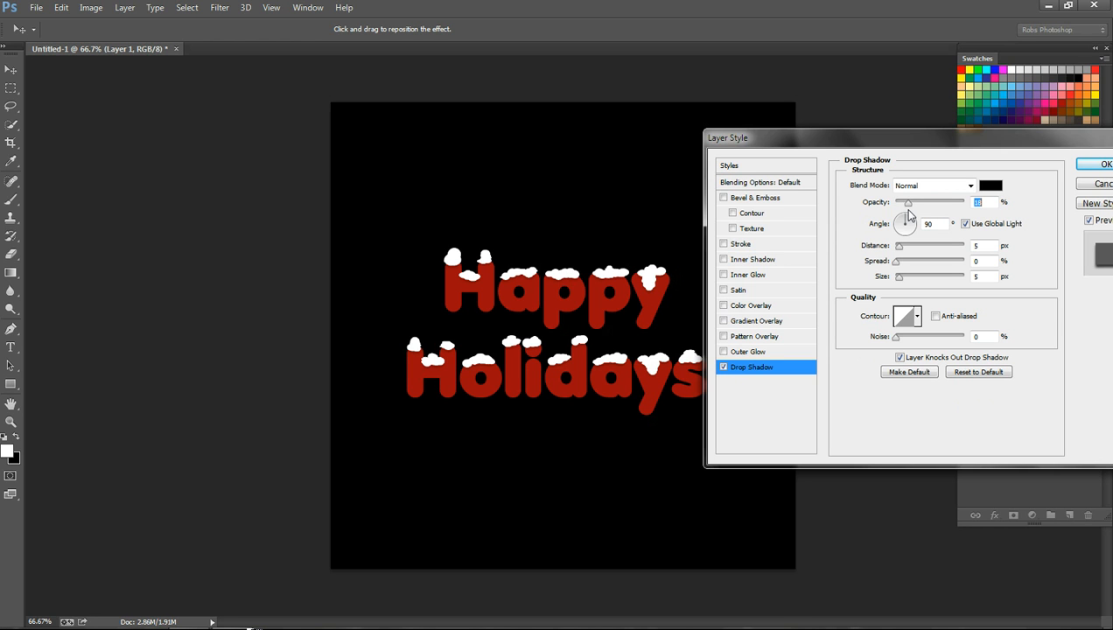
{"action": "left_click_drag", "start_coordinate": [911, 215], "coordinate": [911, 215]}
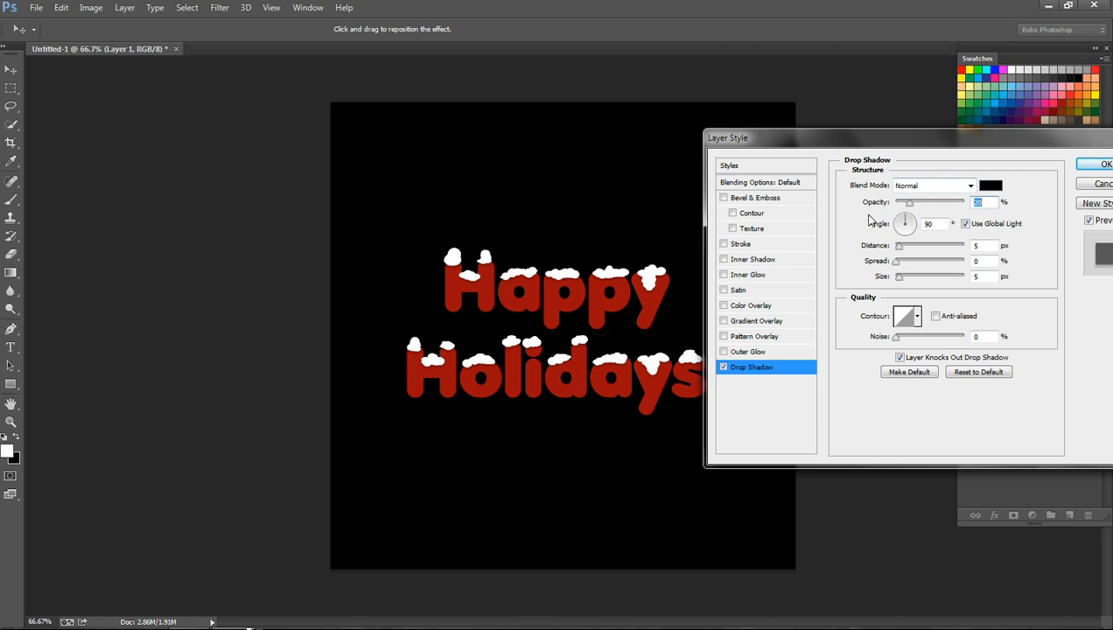
Add a pattern overlay to the snow layer using the blue bubbles pattern at 18% opacity
{"action": "left_click", "coordinate": [750, 339]}
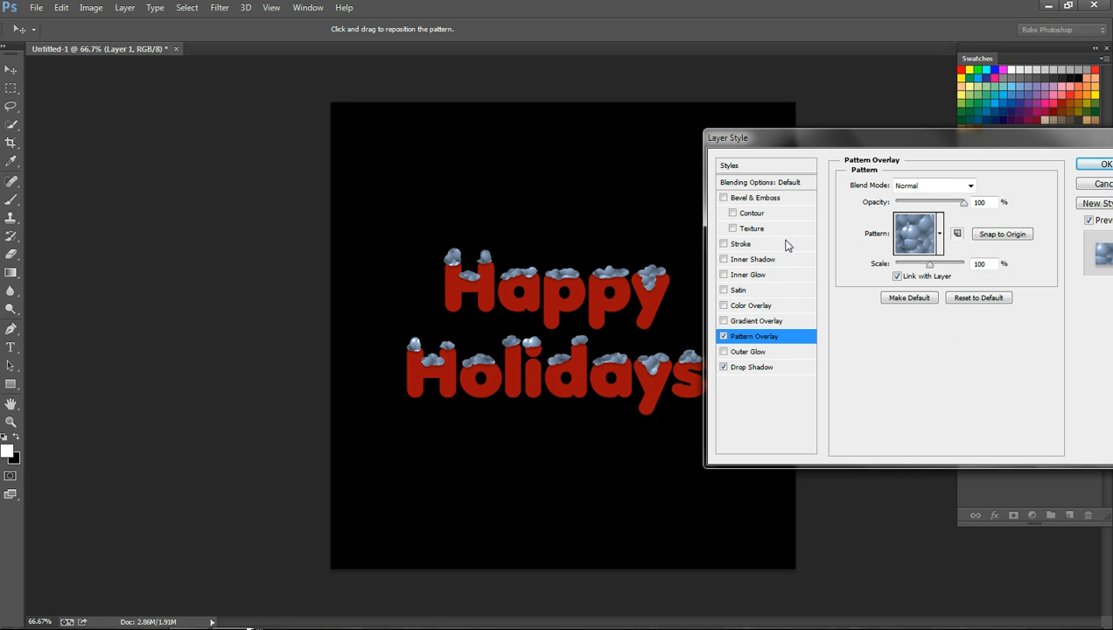
{"action": "left_click", "coordinate": [939, 236]}
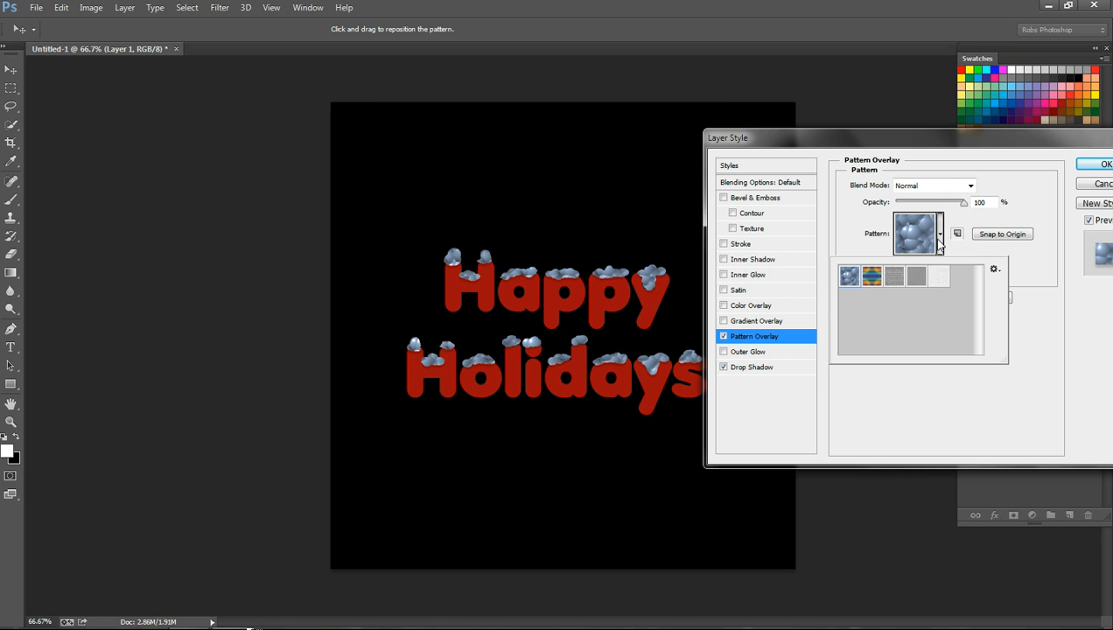
{"action": "double_click", "coordinate": [851, 278]}
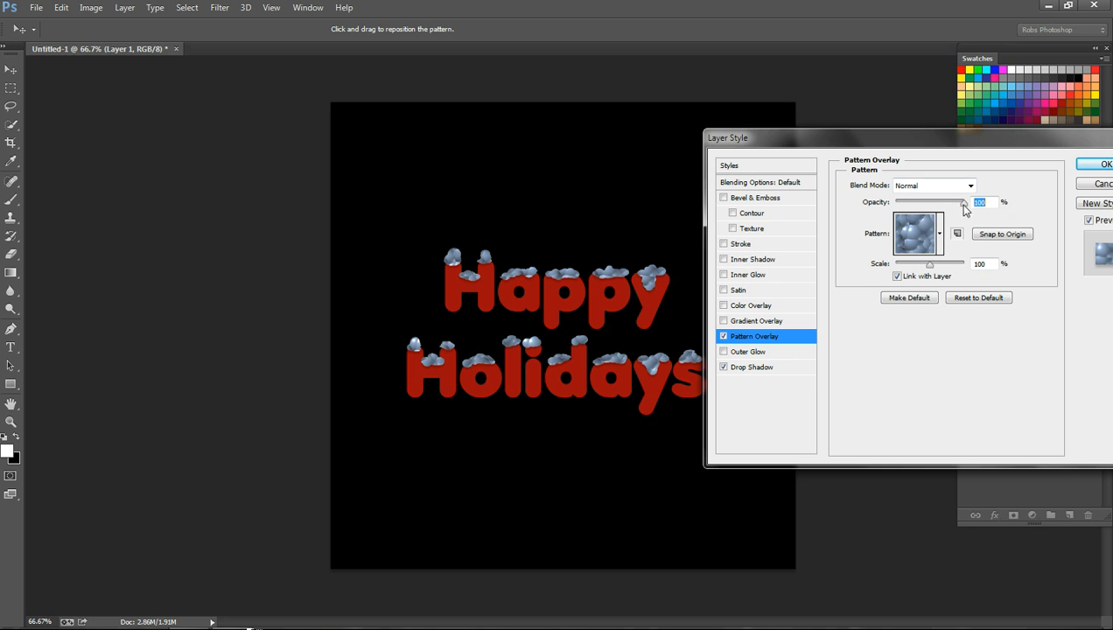
{"action": "left_click_drag", "start_coordinate": [962, 202], "coordinate": [914, 213]}
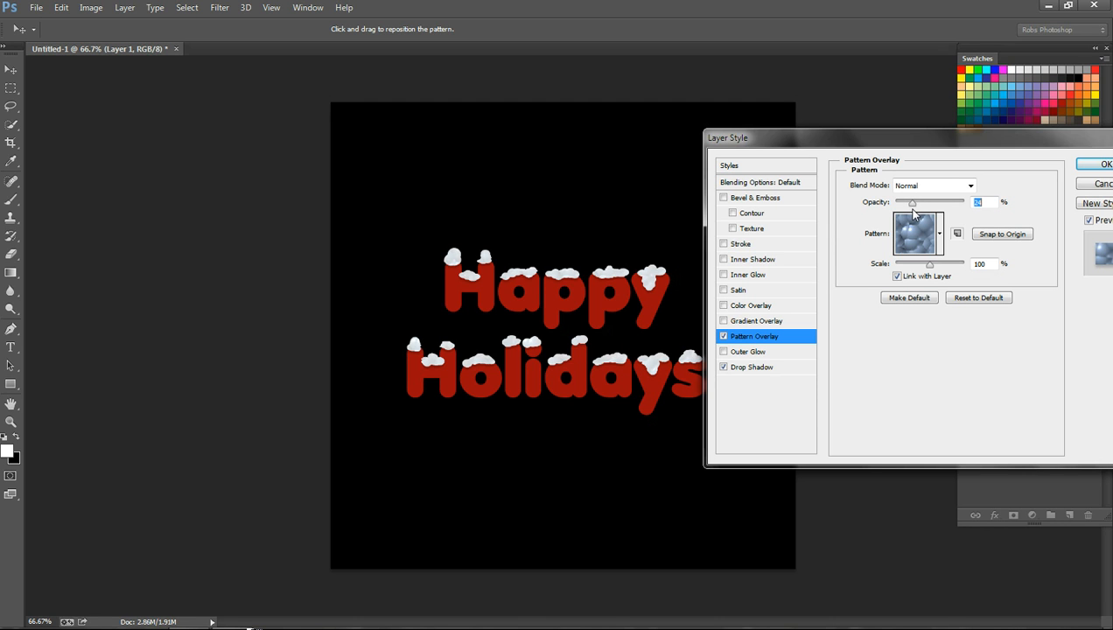
{"action": "left_click_drag", "start_coordinate": [915, 216], "coordinate": [913, 215]}
{"action": "left_click_drag", "start_coordinate": [910, 217], "coordinate": [908, 208]}
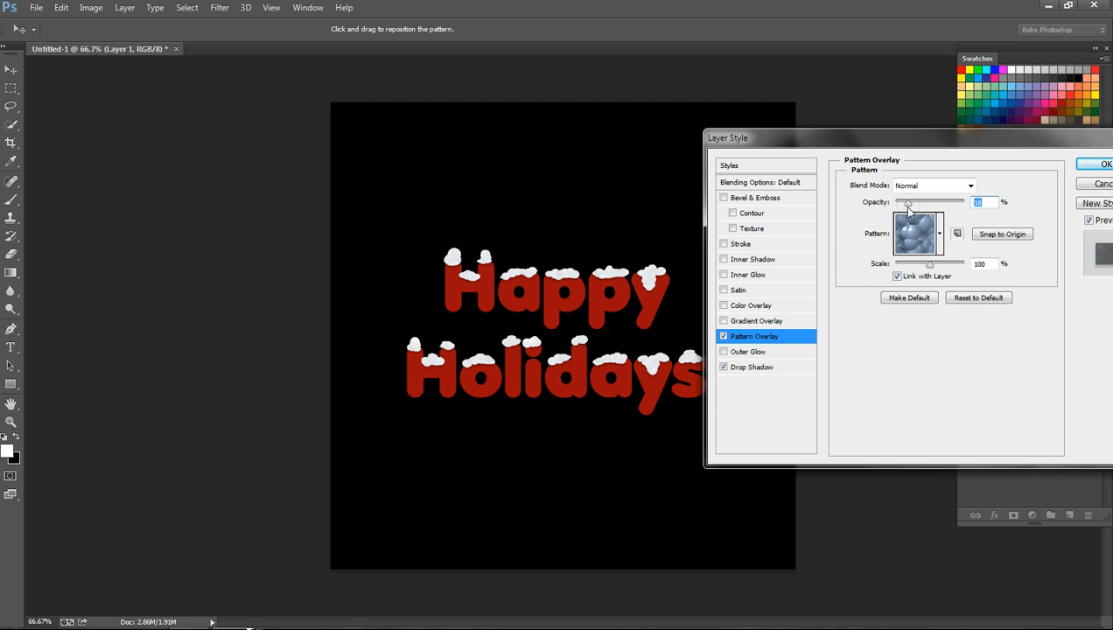
Compare the snow with and without the pattern overlay, leave the overlay enabled and apply the layer style
{"action": "left_click", "coordinate": [723, 336]}
{"action": "left_click", "coordinate": [723, 337]}
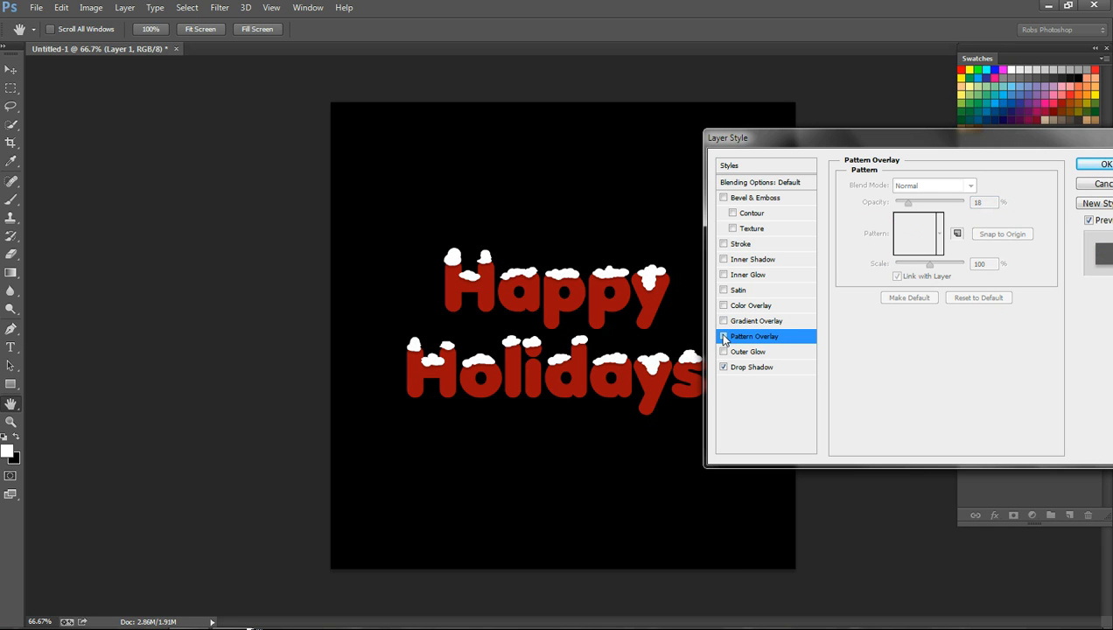
{"action": "left_click", "coordinate": [723, 337]}
{"action": "left_click", "coordinate": [723, 337]}
{"action": "left_click", "coordinate": [723, 337]}
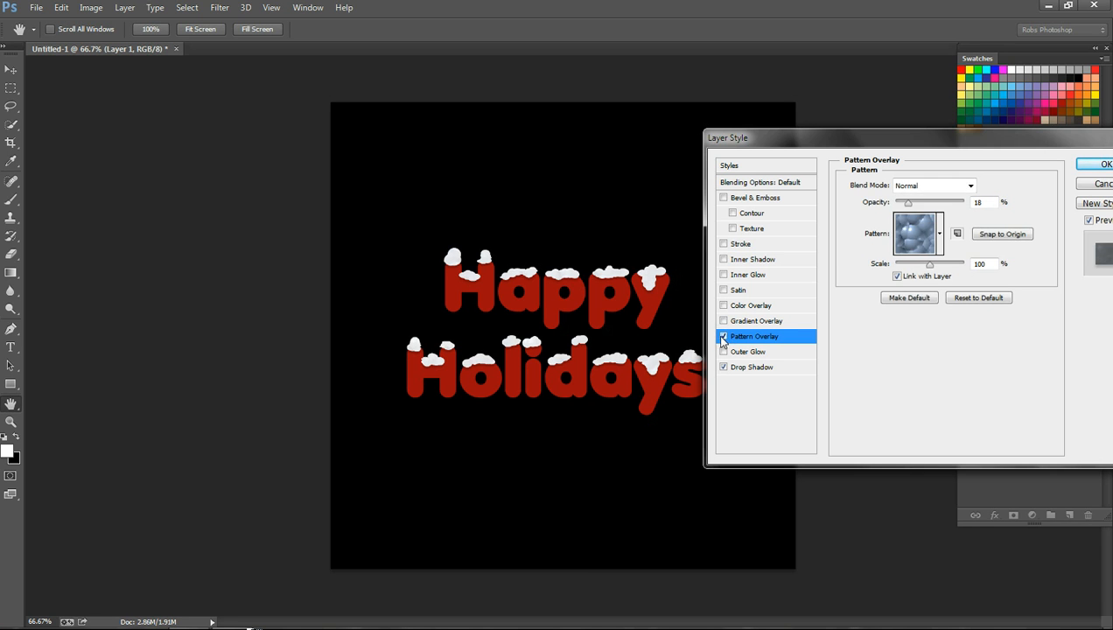
{"action": "left_click_drag", "start_coordinate": [920, 136], "coordinate": [843, 125]}
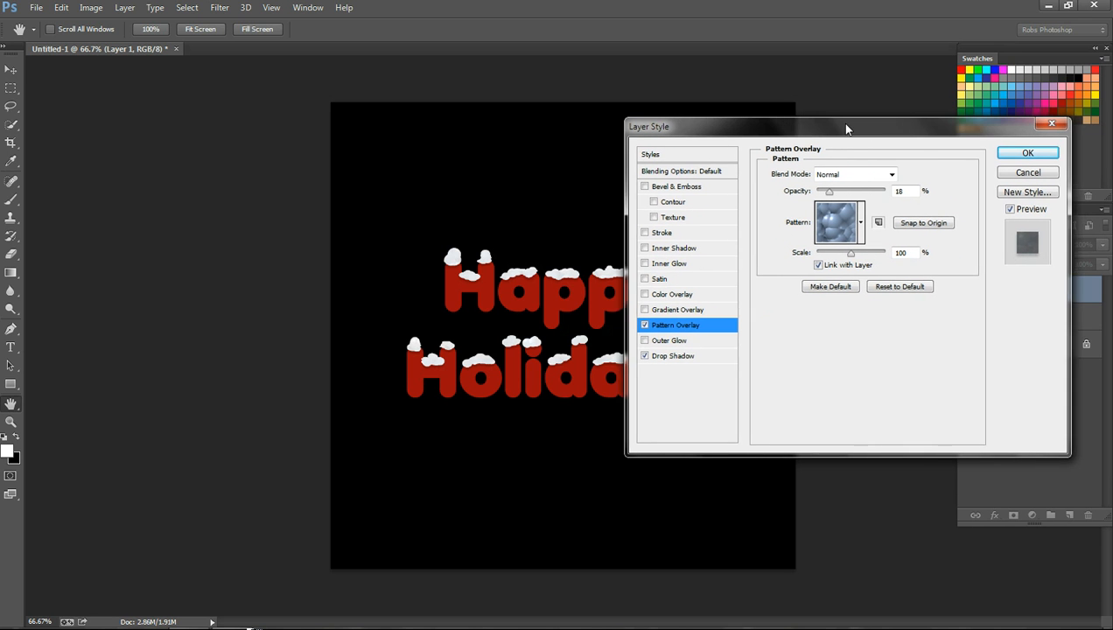
{"action": "left_click", "coordinate": [1017, 156]}
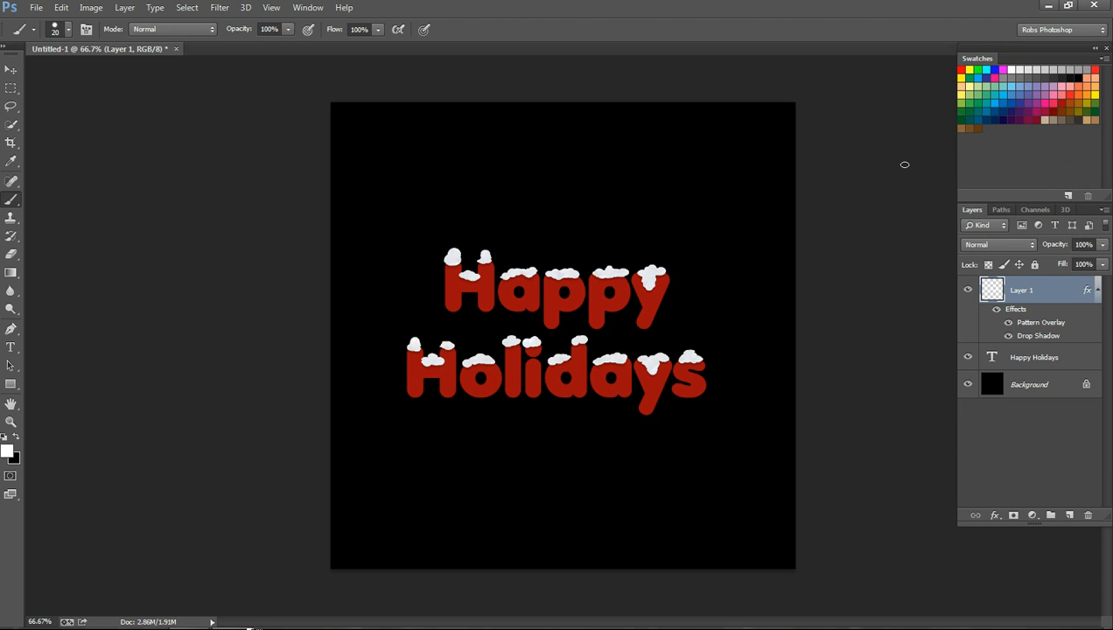